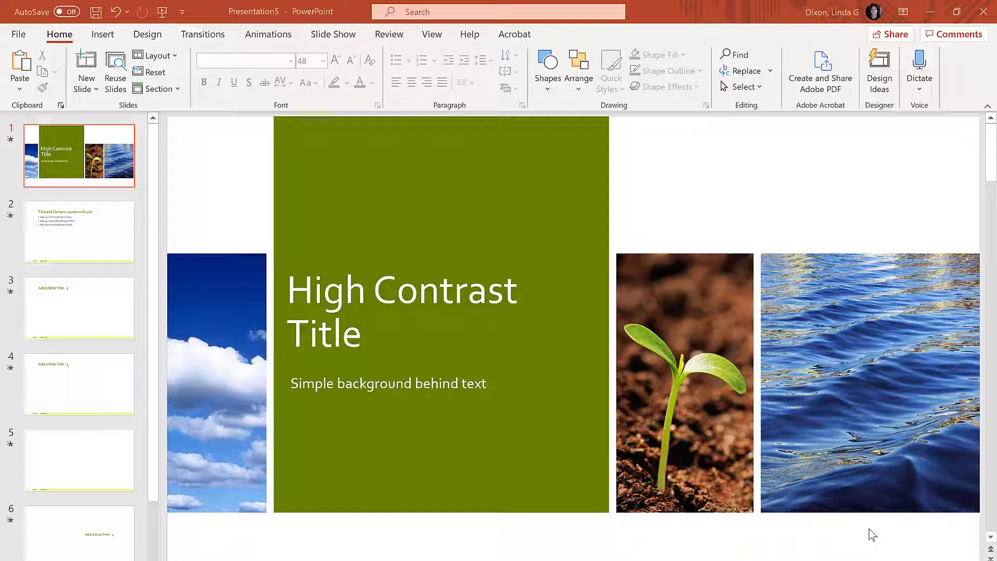
- Browse the full Design themes gallery, then close it without changing the theme
left_click(146, 35)
left_click(528, 83)
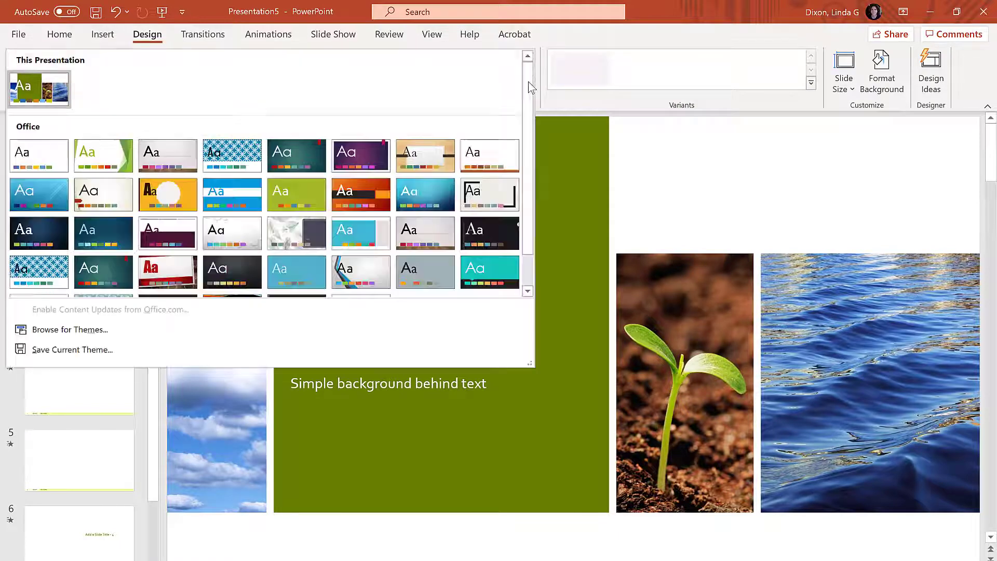
left_click_drag(522, 235, 531, 269)
left_click(672, 189)
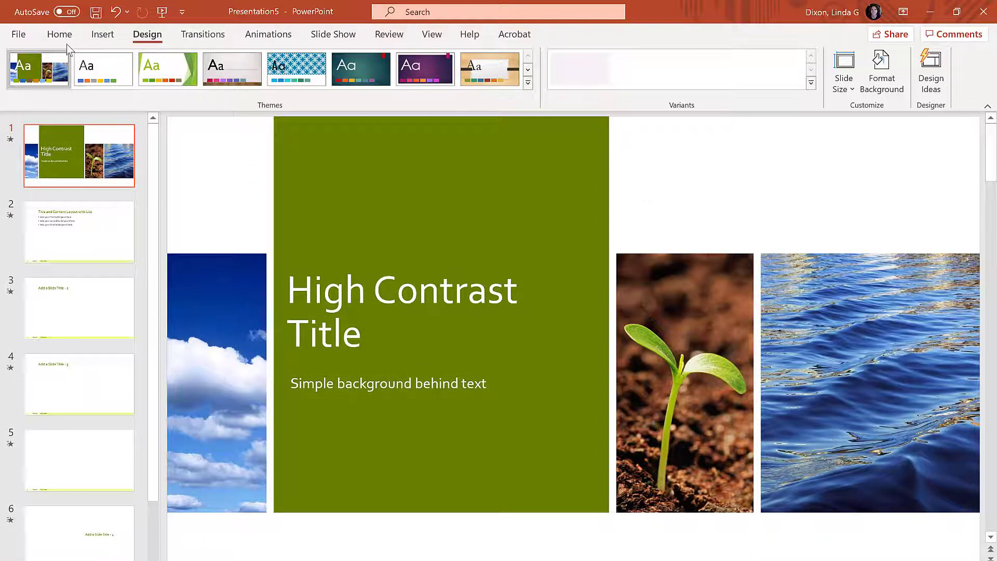
- Search the new-presentation template library online for 'accessible templates'
left_click(19, 34)
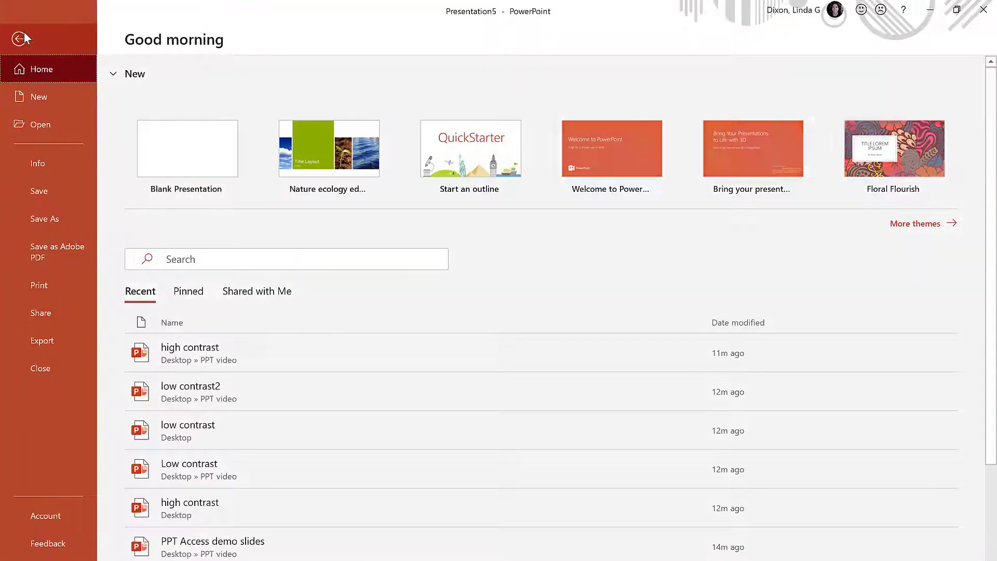
left_click(37, 95)
left_click(176, 235)
type("accessible templates")
left_click(529, 229)
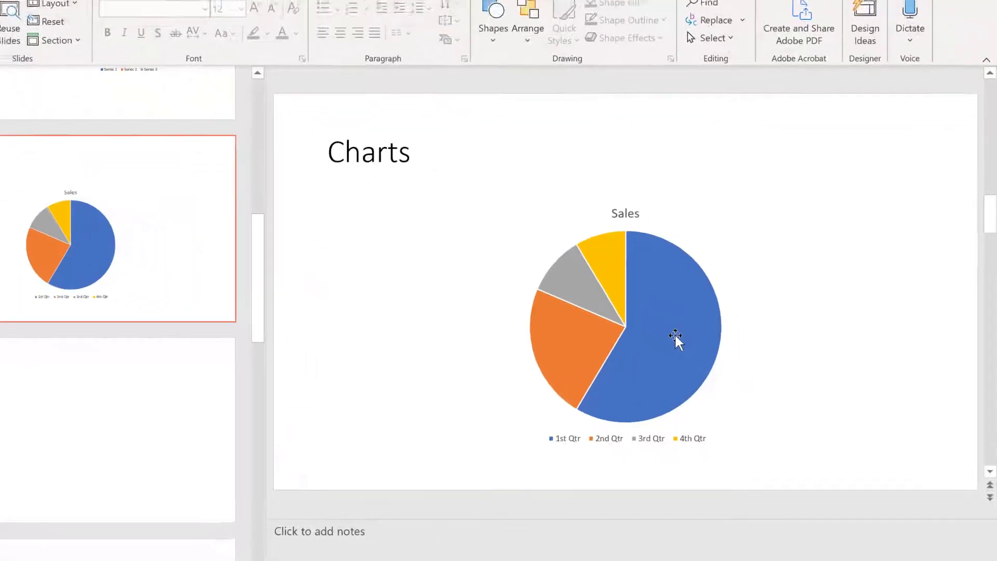
- Add data callouts showing quarter names and percentages to the Sales pie slices
left_click(675, 334)
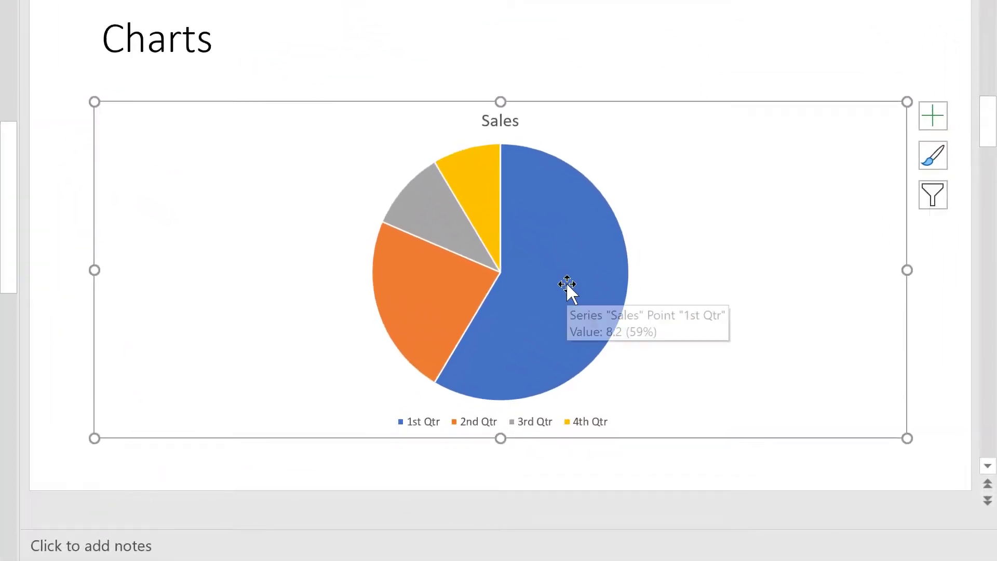
left_click(674, 333)
right_click(675, 334)
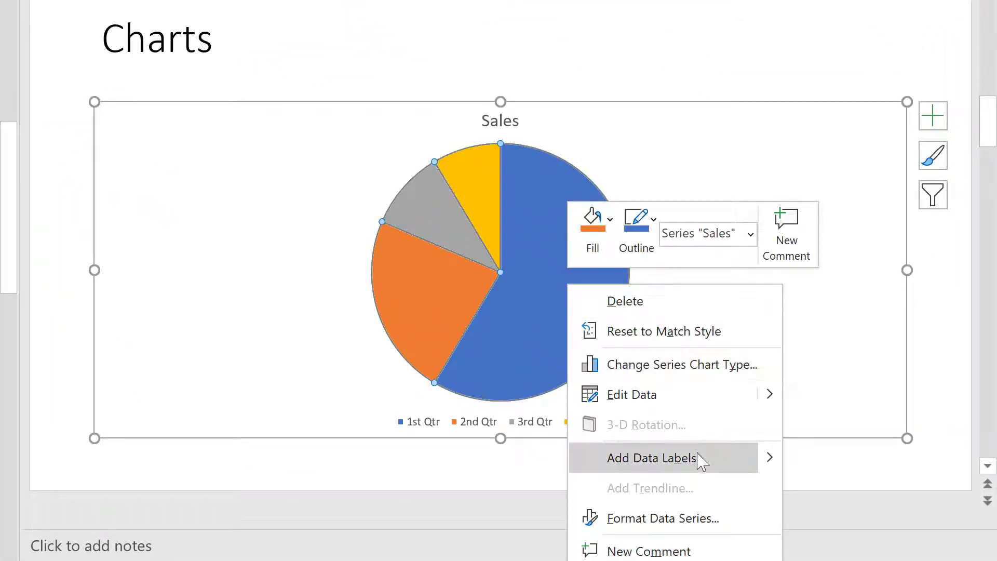
mouse_move(774, 459)
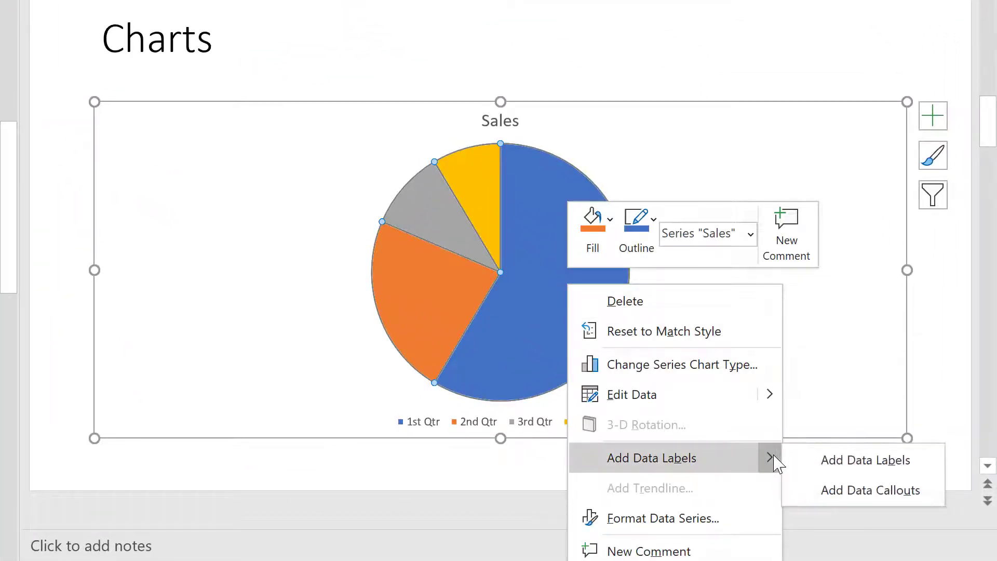
left_click(862, 499)
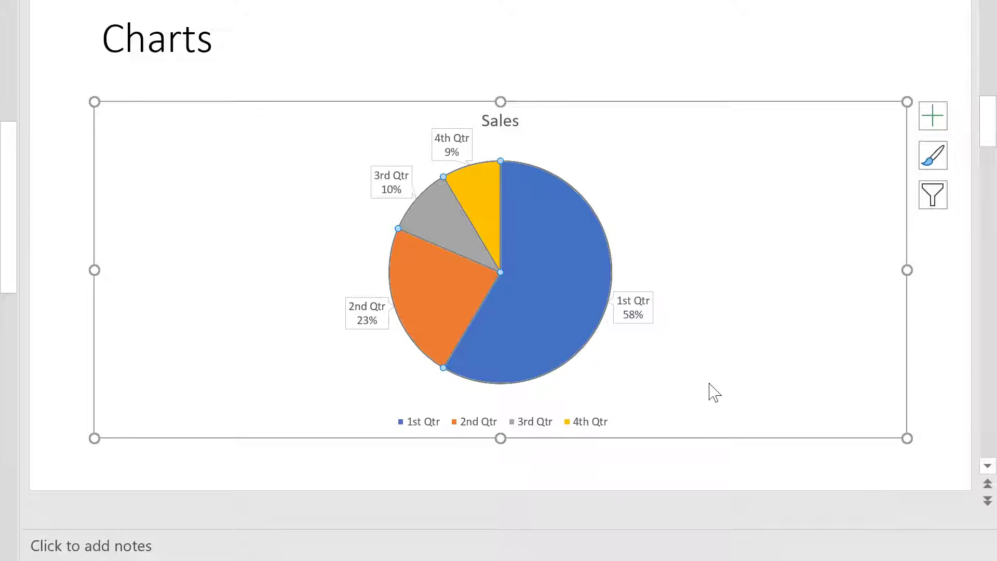
- In Format Data Labels, turn the series name on and then off again
right_click(544, 304)
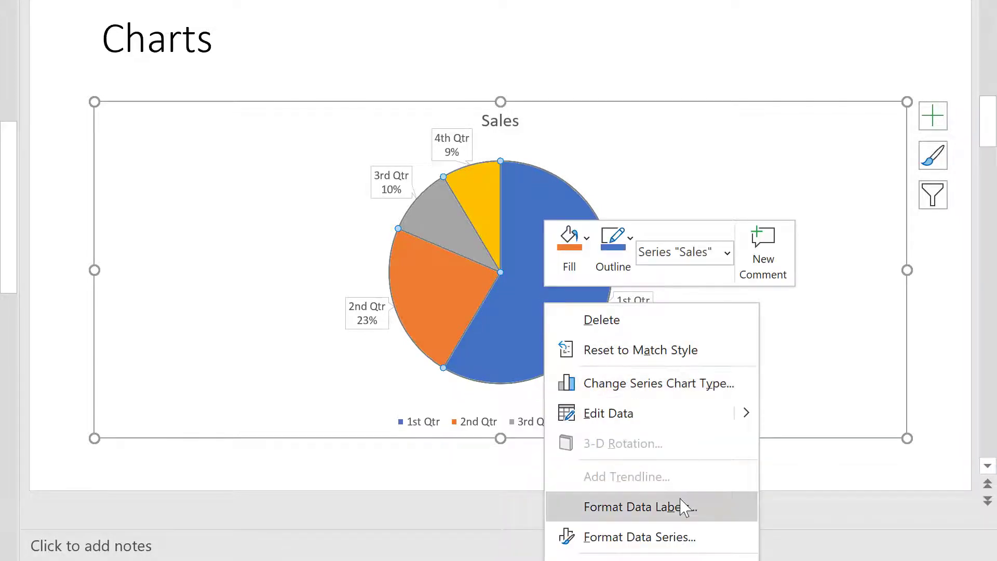
left_click(683, 506)
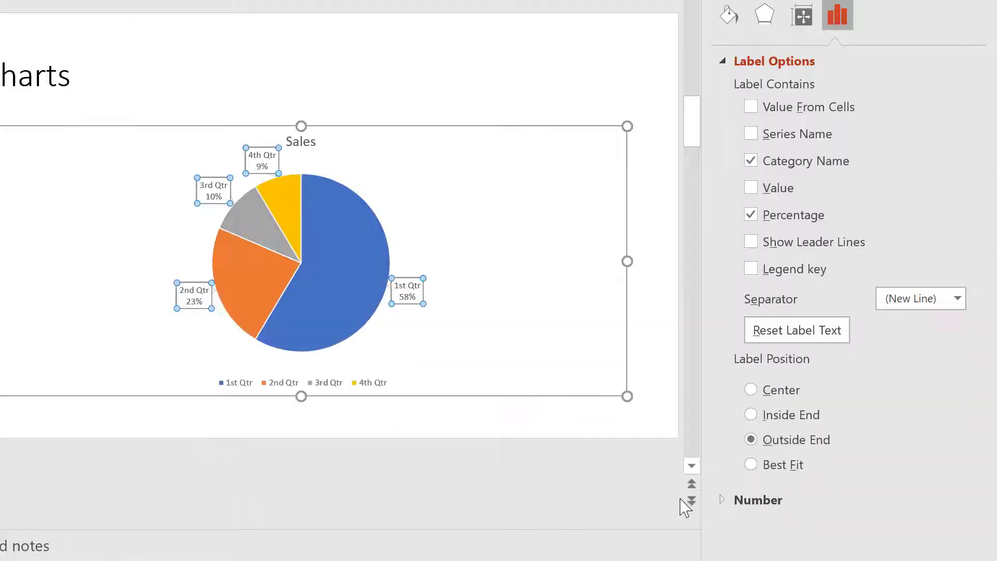
left_click(754, 133)
left_click(752, 134)
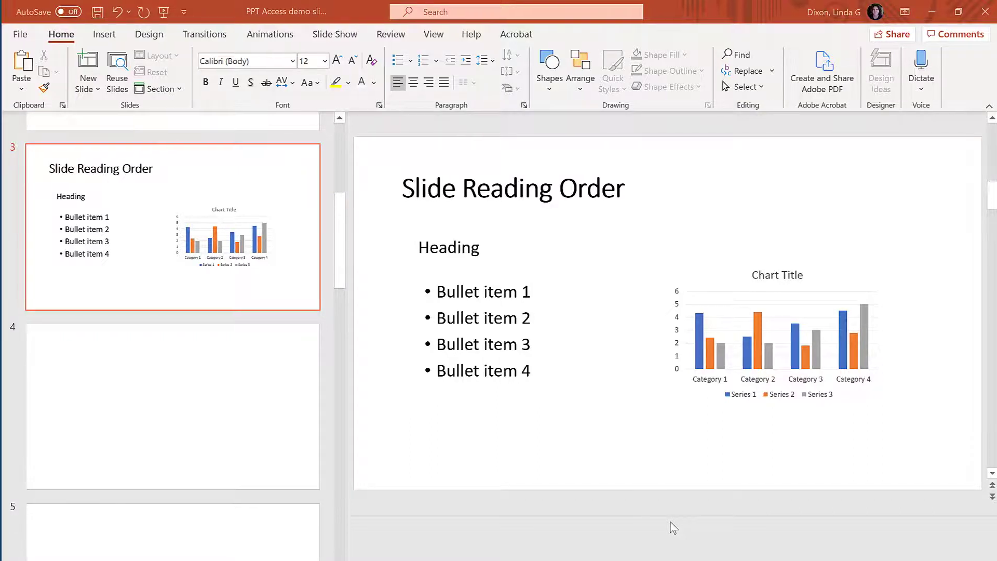
- Select the whole 'Slide Reading Order' title and try a white font color on it
double_click(583, 182)
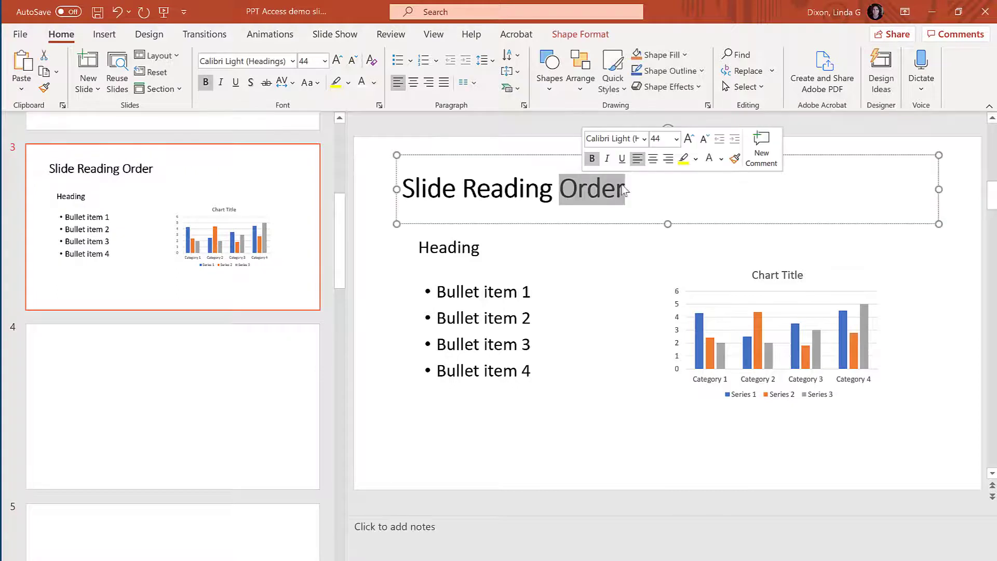
left_click_drag(628, 188, 393, 184)
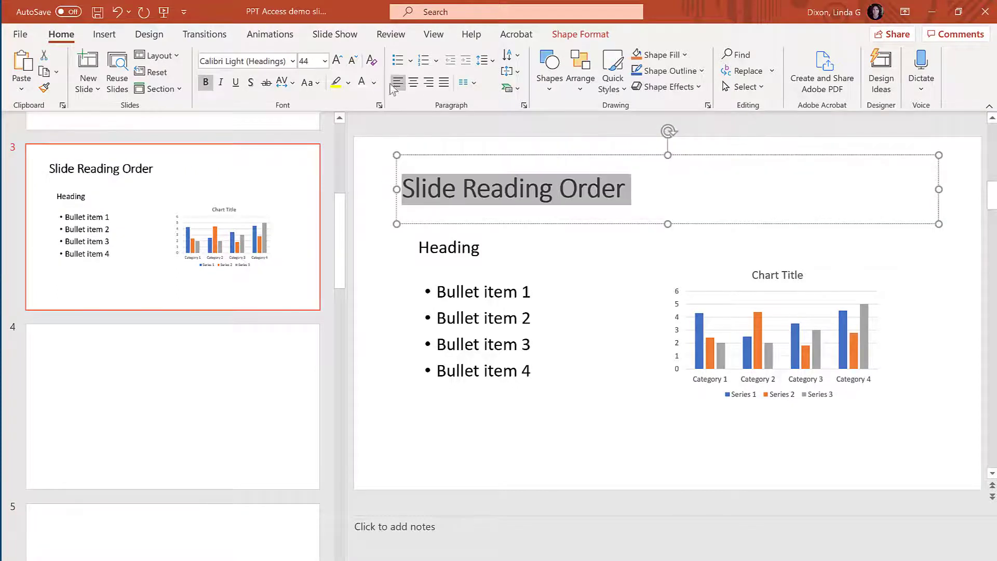
left_click(362, 82)
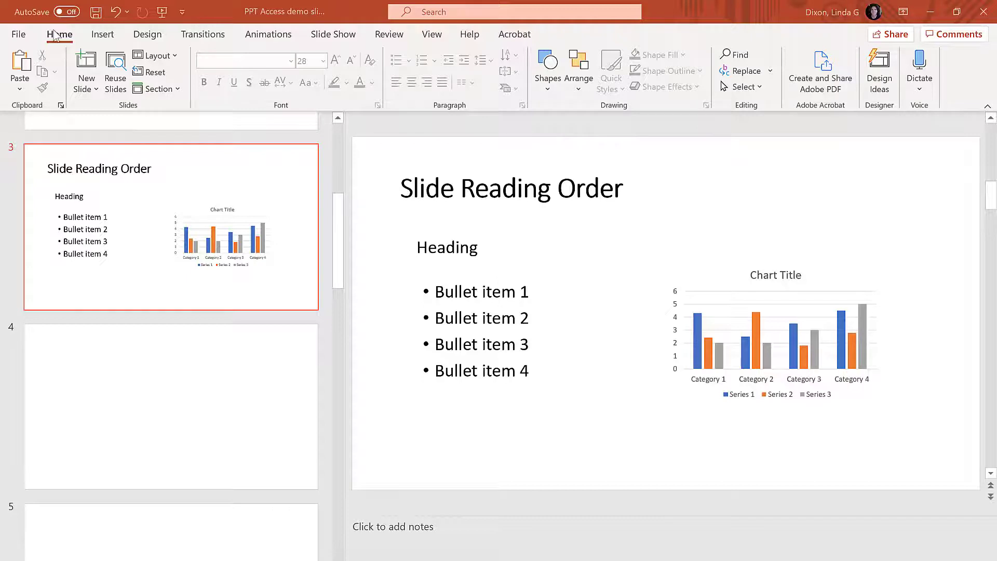
- In the Selection Pane, move Heading so it reads right after Title, then check list and Chart 6
left_click(587, 75)
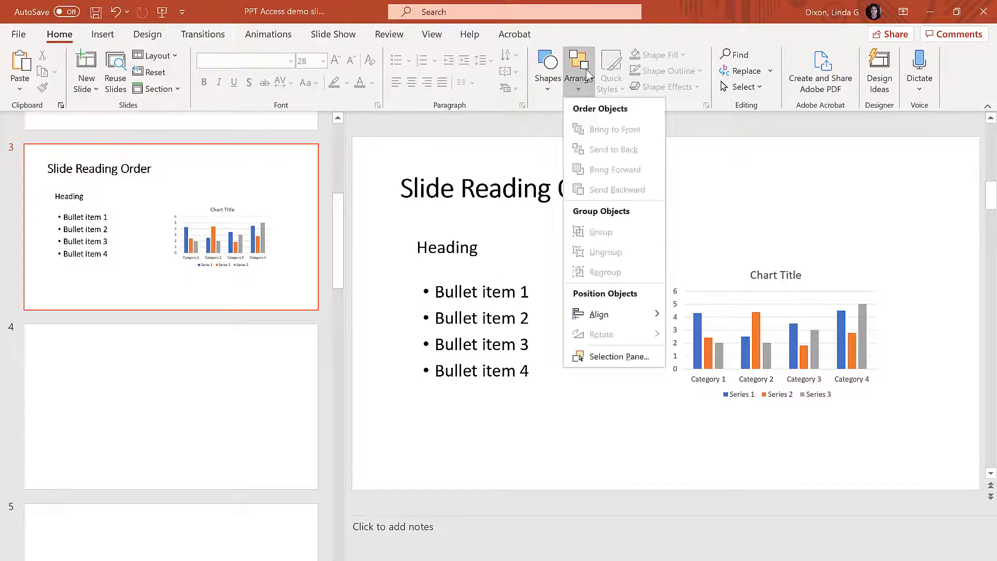
left_click(615, 357)
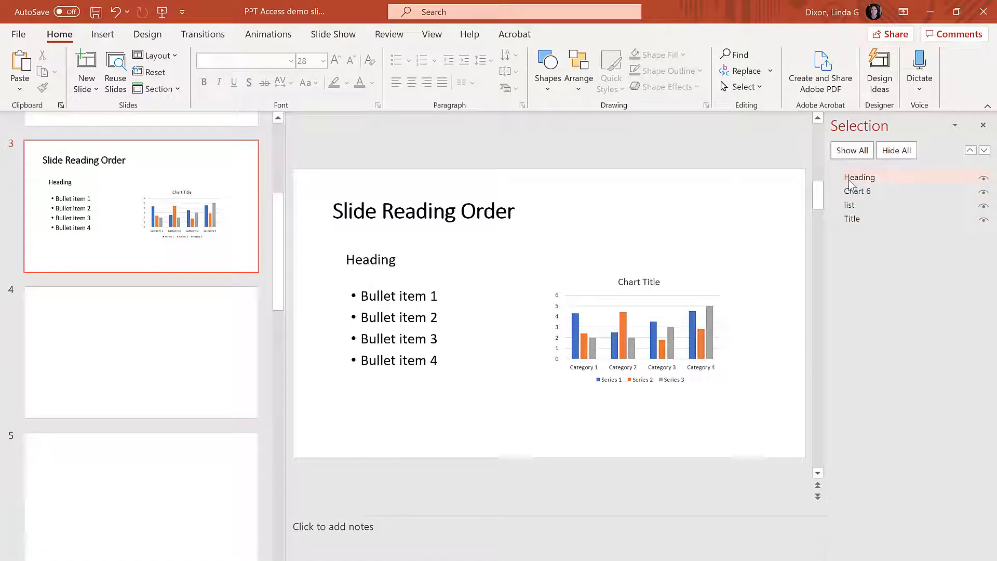
left_click(445, 215)
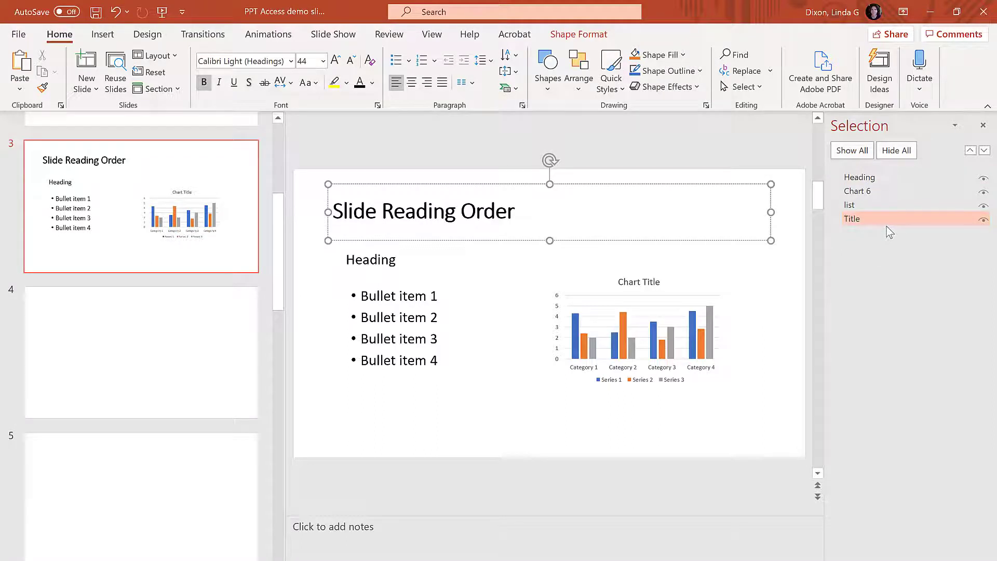
left_click(370, 262)
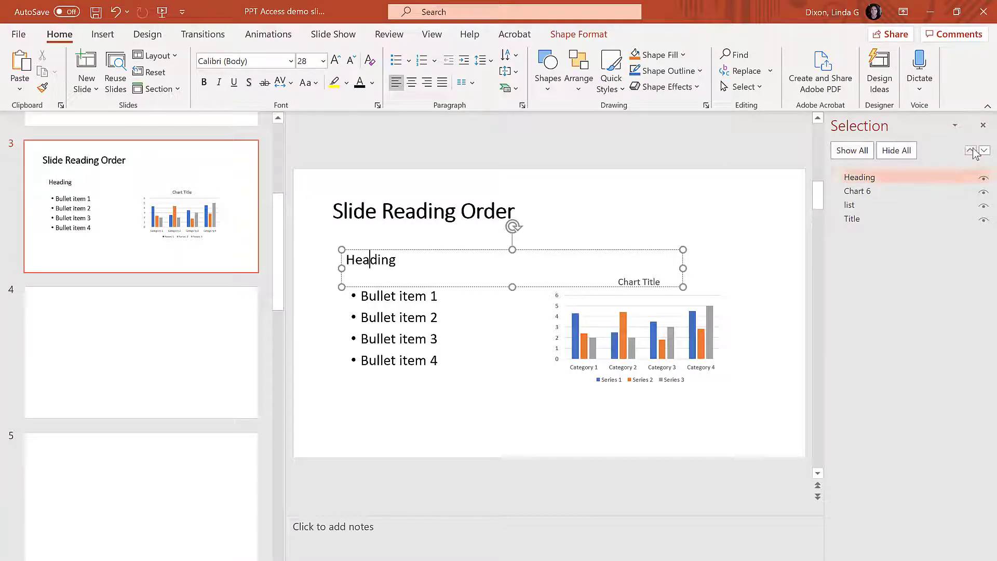
left_click_drag(877, 175, 875, 213)
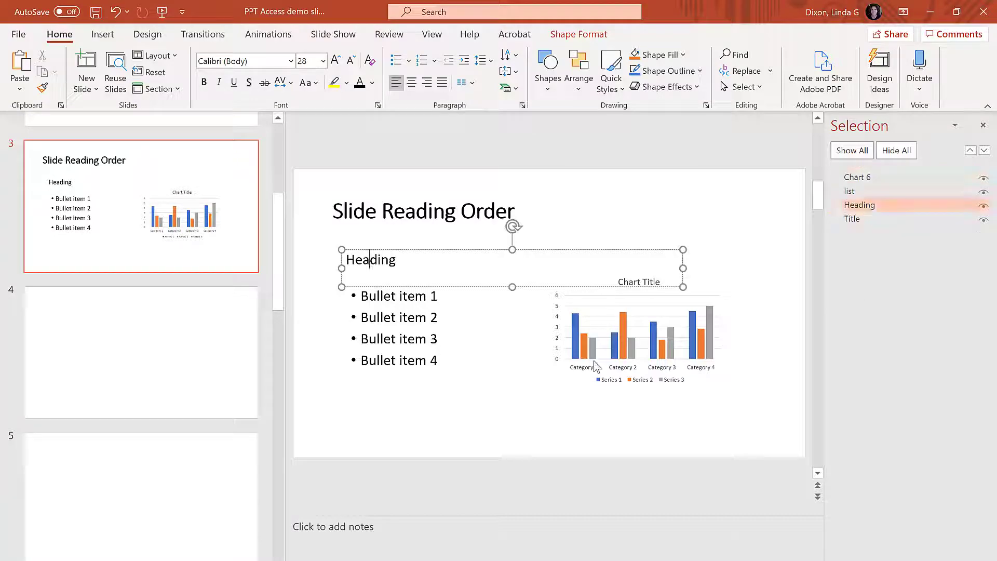
left_click(387, 362)
left_click(721, 387)
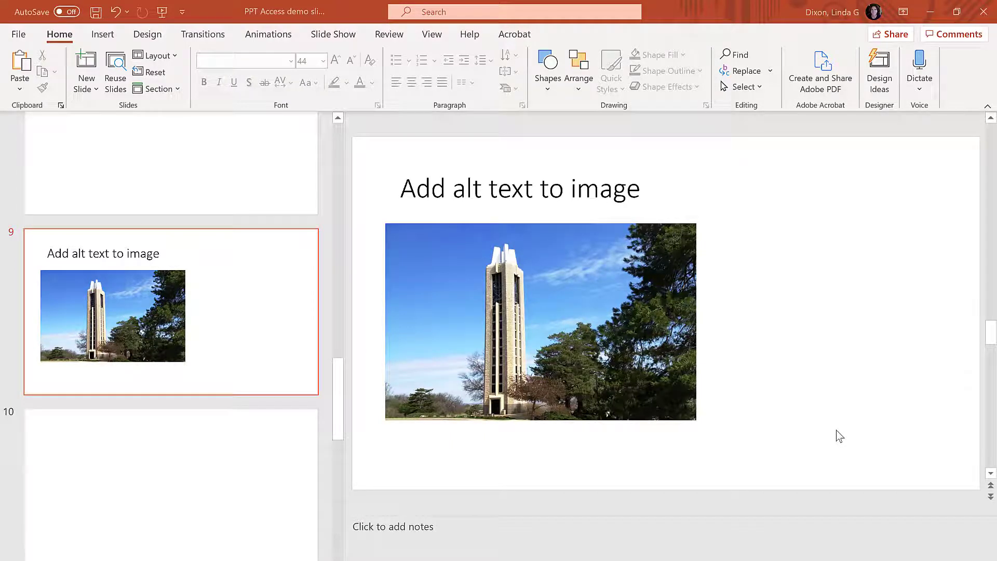
- Replace the campanile photo's generated alt text with a description, and paste the pie chart's alt text
right_click(658, 364)
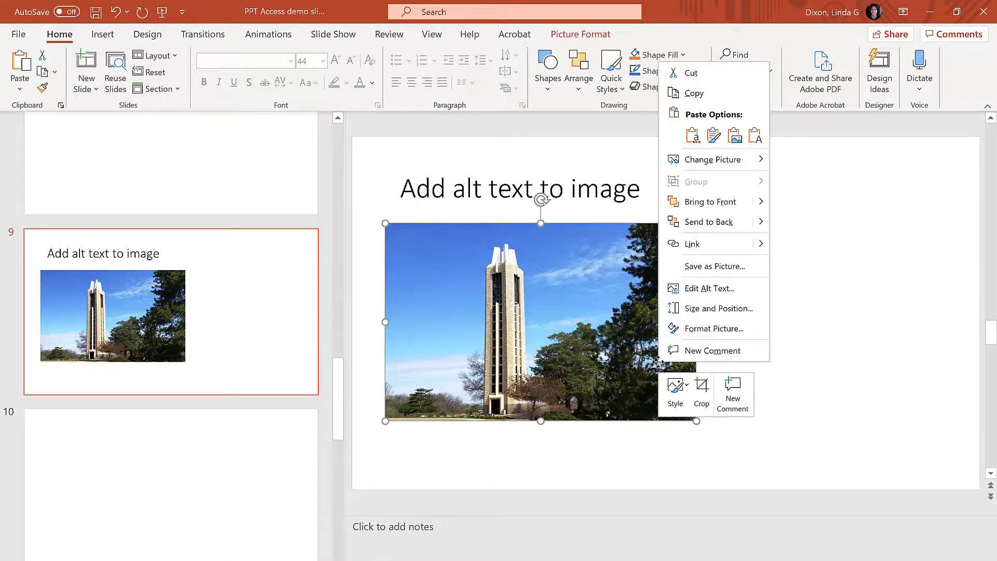
left_click(714, 294)
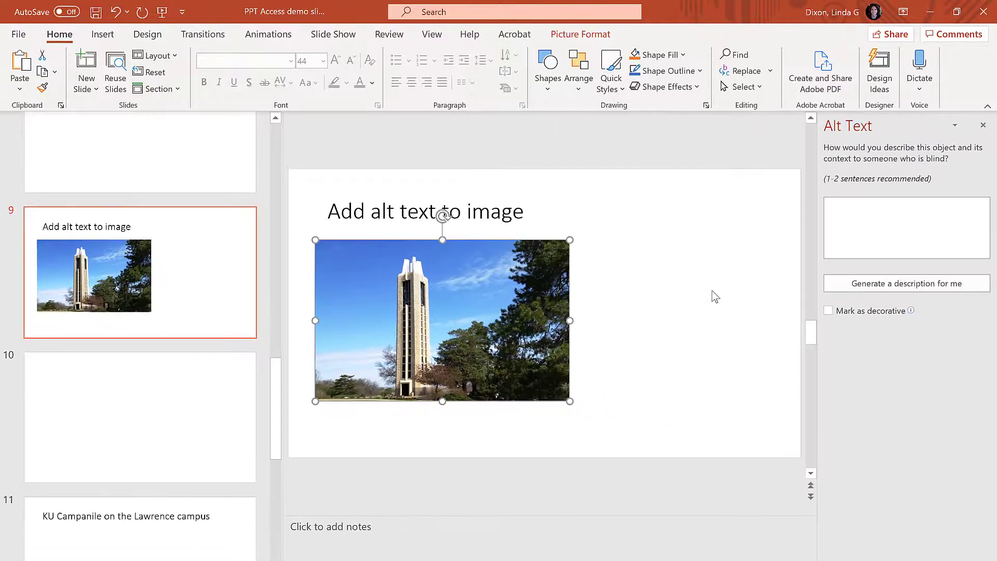
left_click(909, 286)
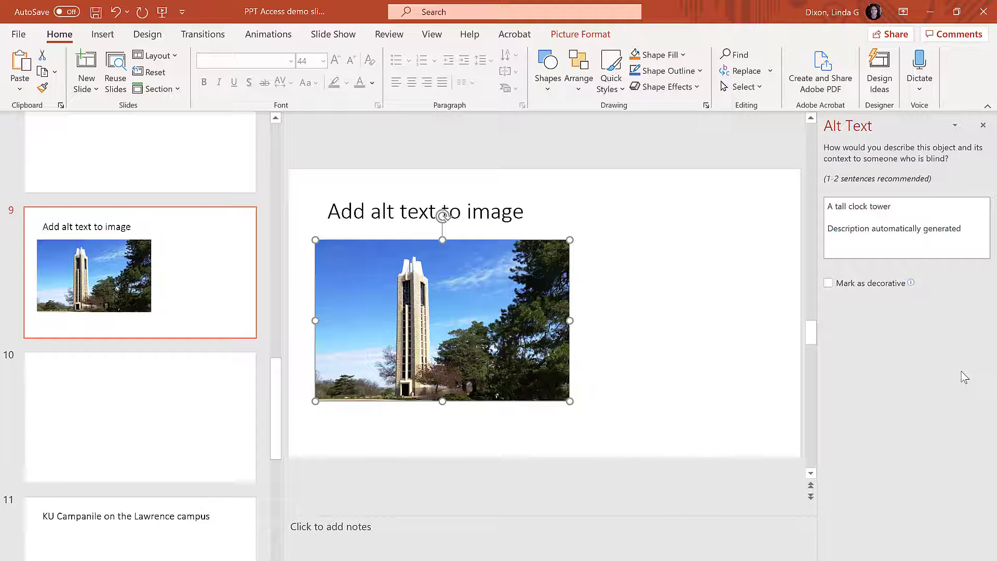
left_click_drag(962, 229, 828, 206)
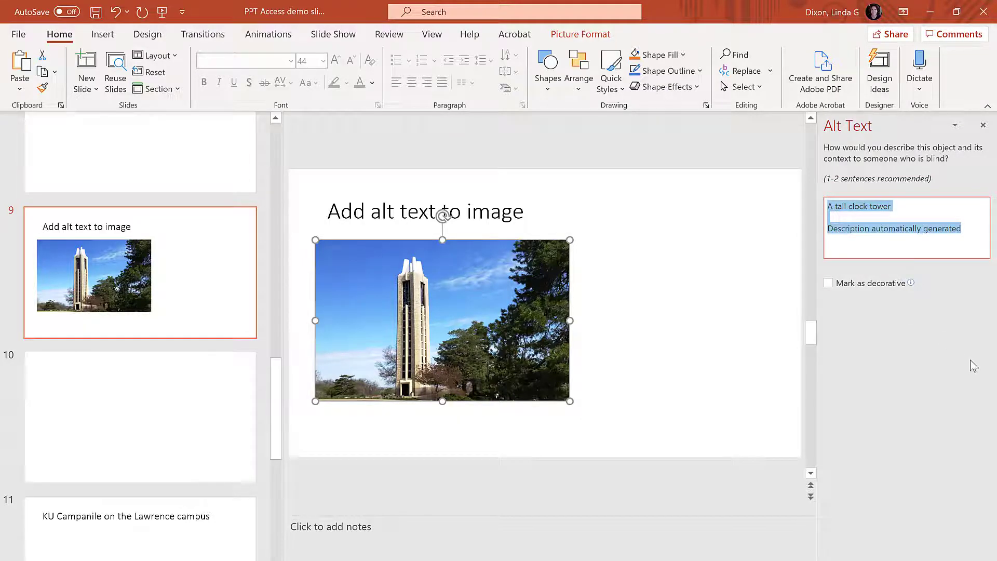
type("KU Campanile on the Lawrence campus")
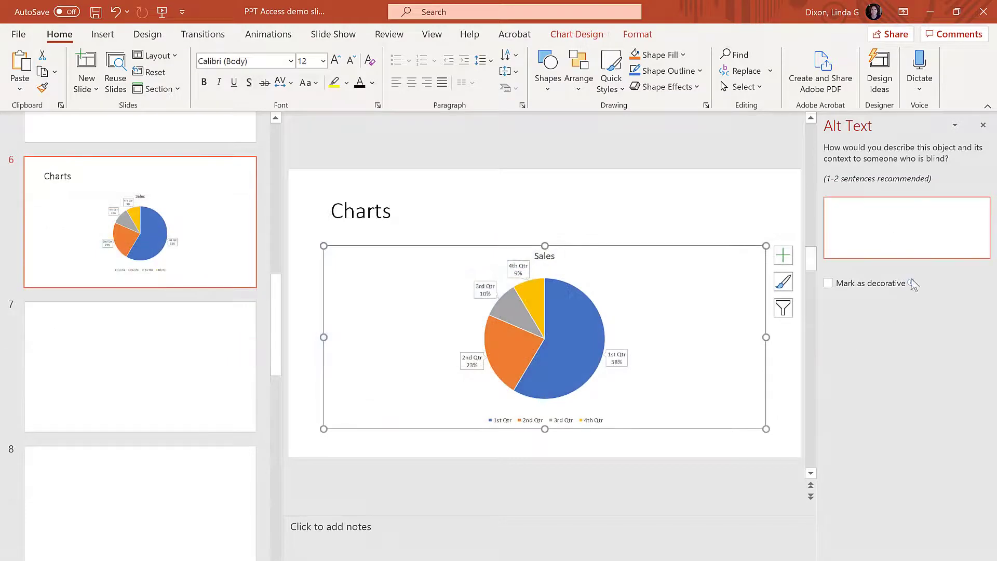
type("A pie chart showing percentage of sales for 1st though 4th quarters. 1st quarter 58%, 2nd quarter 23%, 3rd quarter 10%, 4th quarter 9%.")
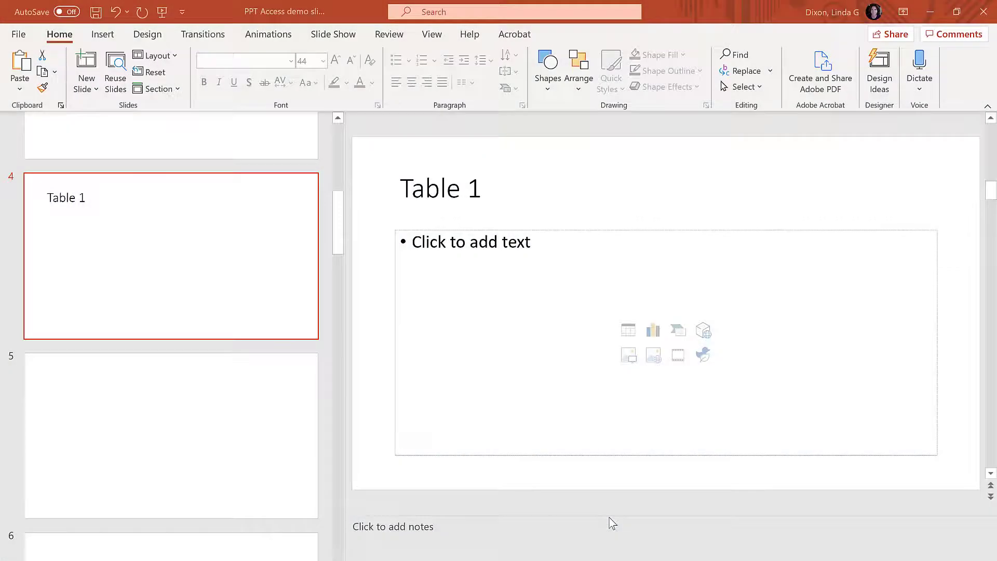
- Insert a table from the Insert tab's grid, sized 10 columns by 6 rows
left_click(101, 36)
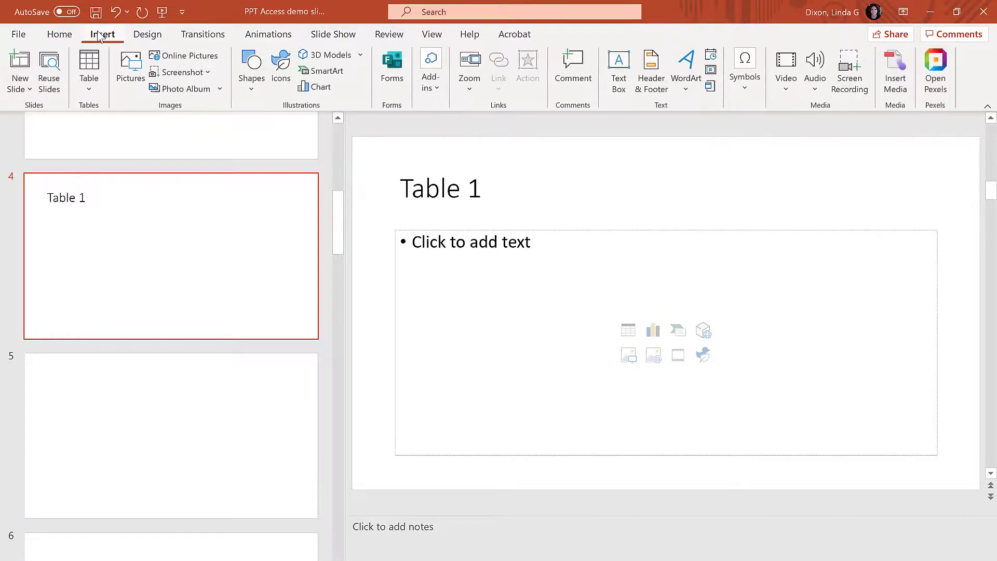
left_click(88, 70)
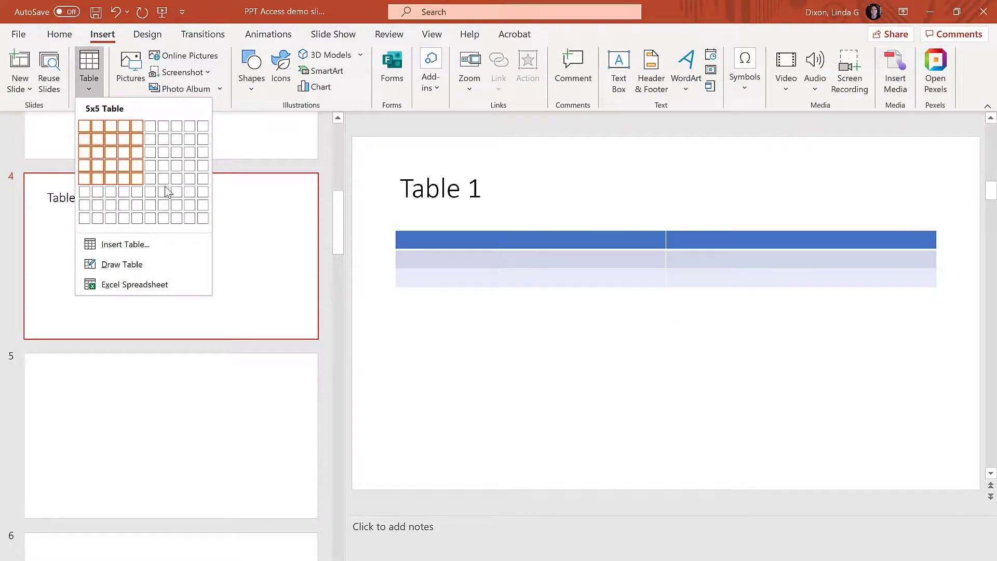
left_click(200, 198)
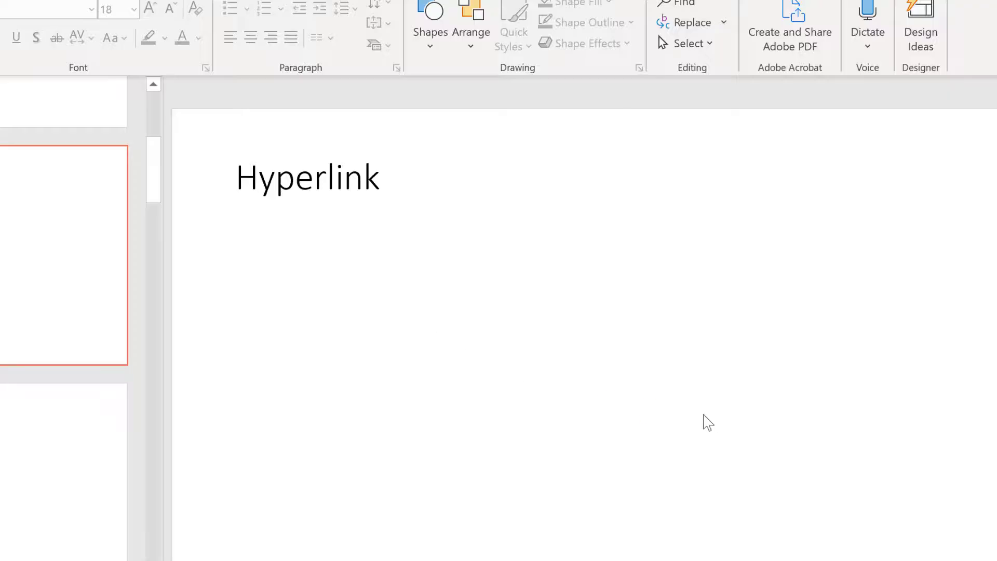
- Paste the long URL, move it top-left, and change its display text to 'Application Instructions'
key("ctrl+v")
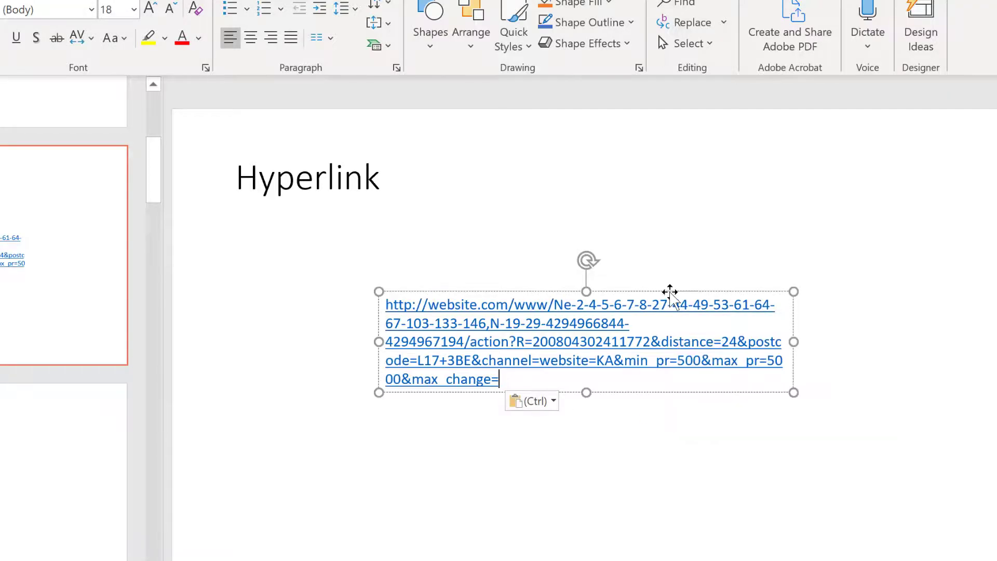
left_click_drag(668, 290, 533, 214)
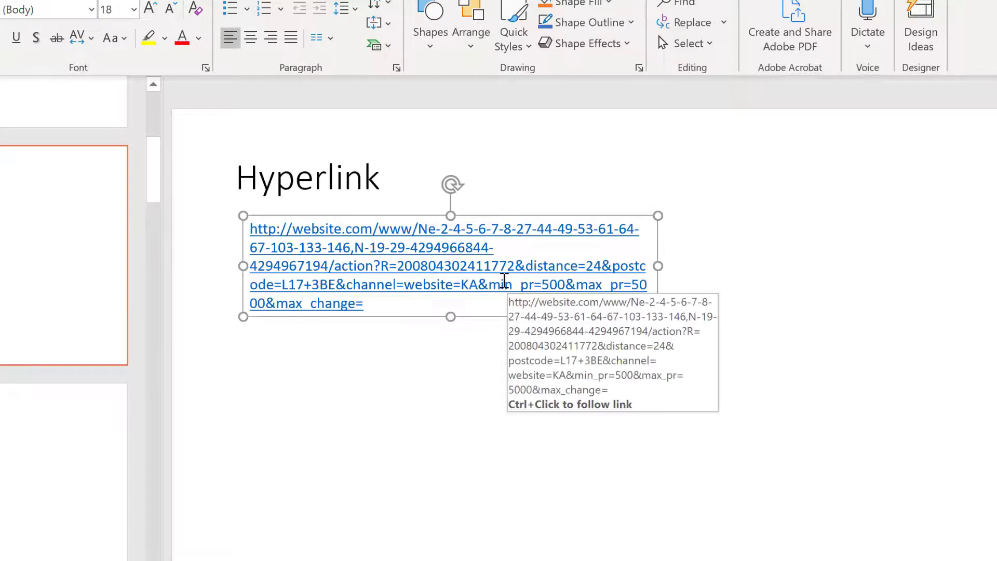
right_click(502, 287)
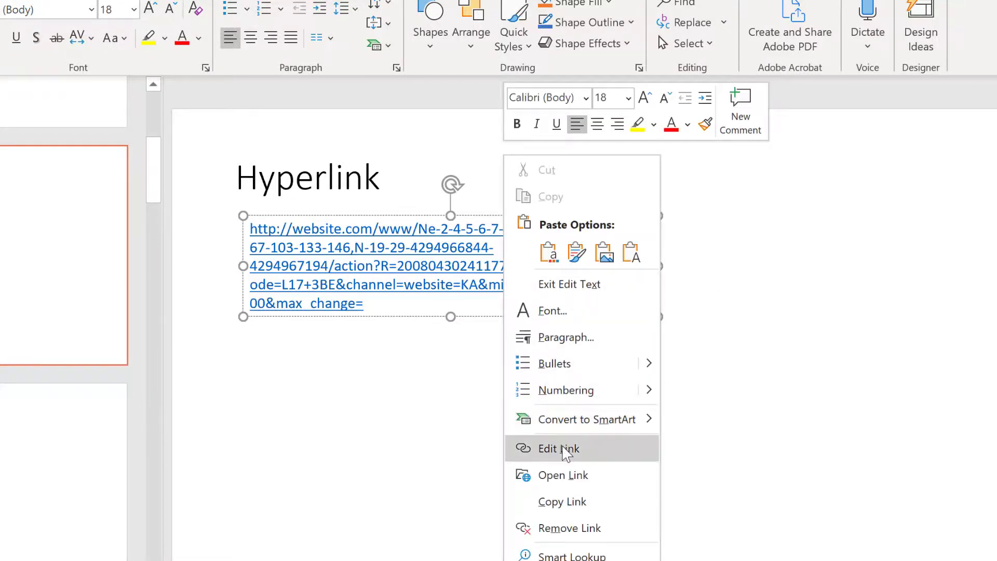
left_click(565, 447)
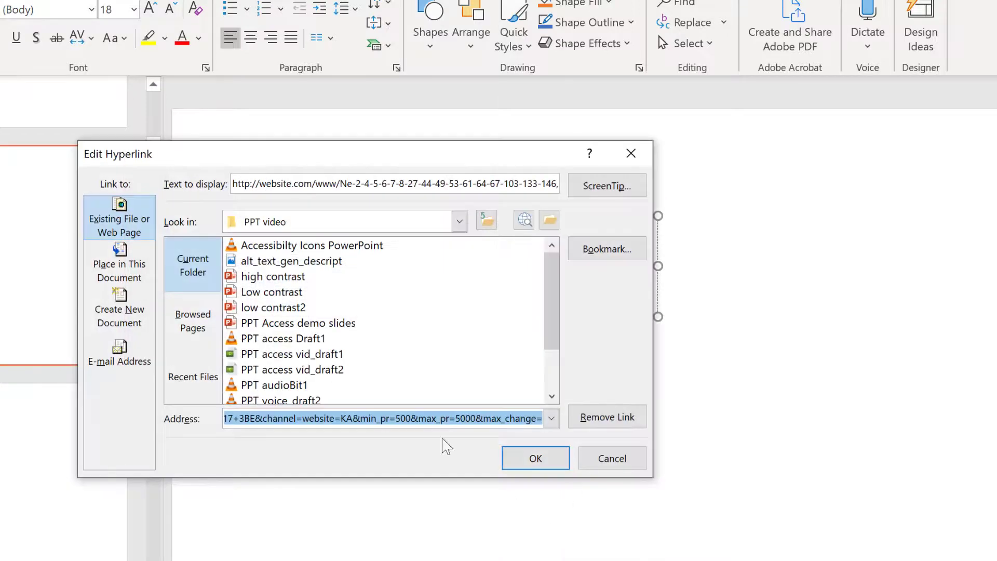
left_click_drag(231, 185, 625, 157)
type("Application Instructions")
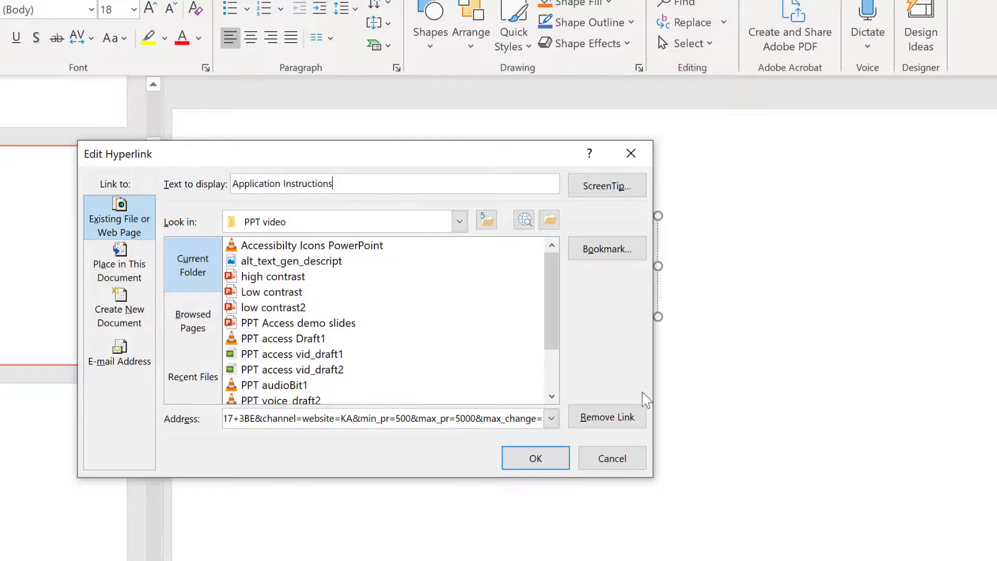
left_click(546, 453)
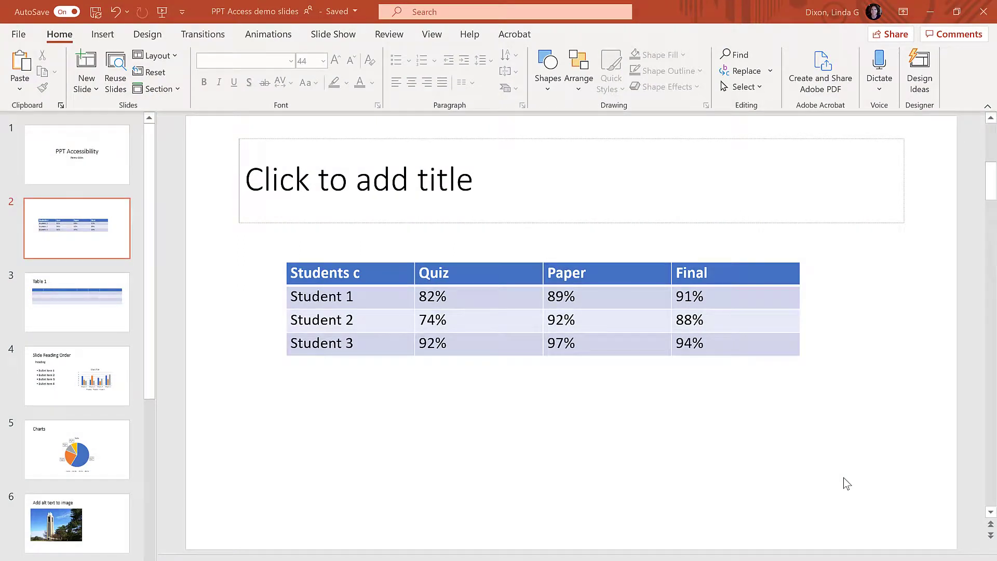
- Run Check Accessibility, jump to slide 2 under Missing slide title, and paste 'Student Results' as its title
left_click(389, 34)
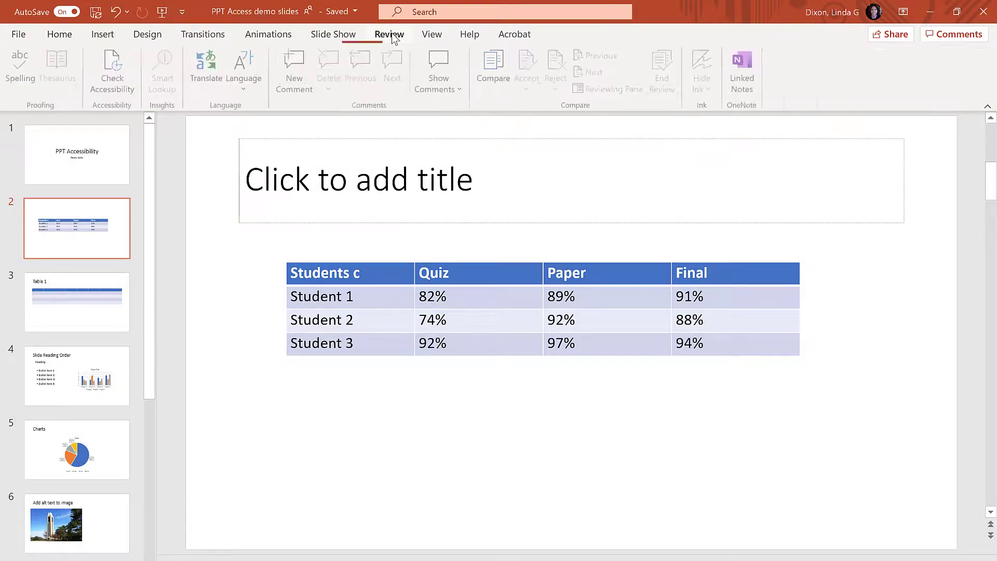
left_click(116, 63)
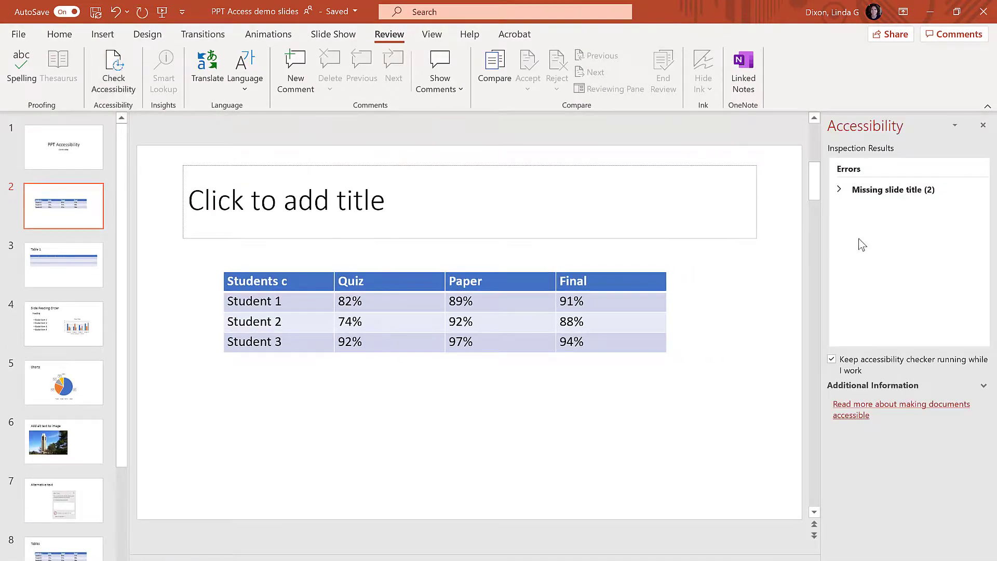
left_click(838, 190)
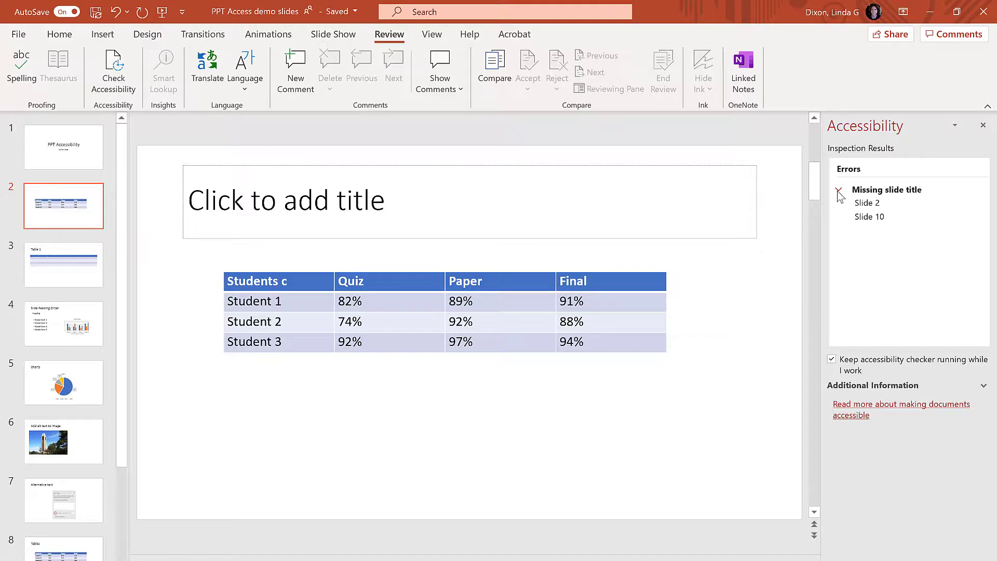
left_click(871, 203)
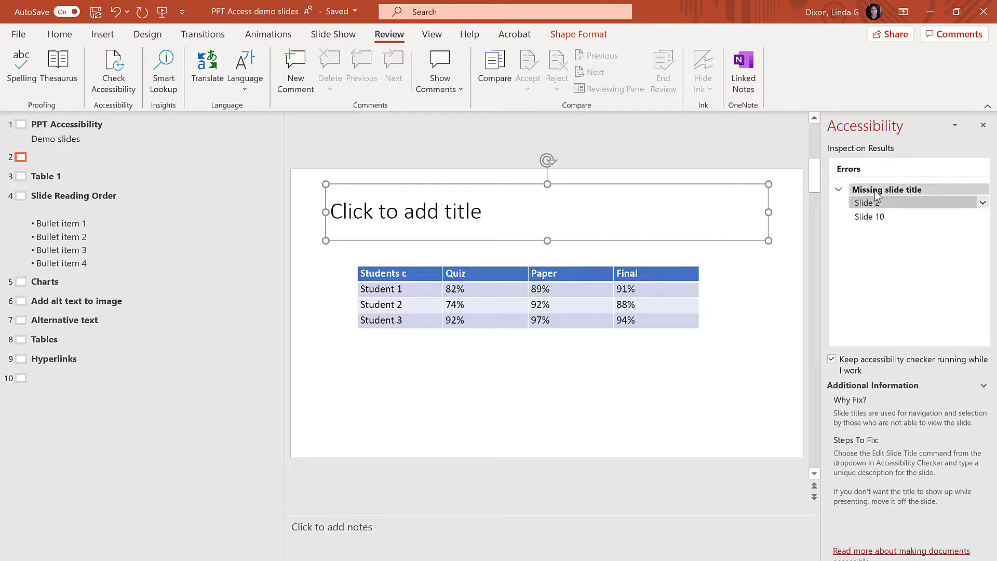
left_click(521, 221)
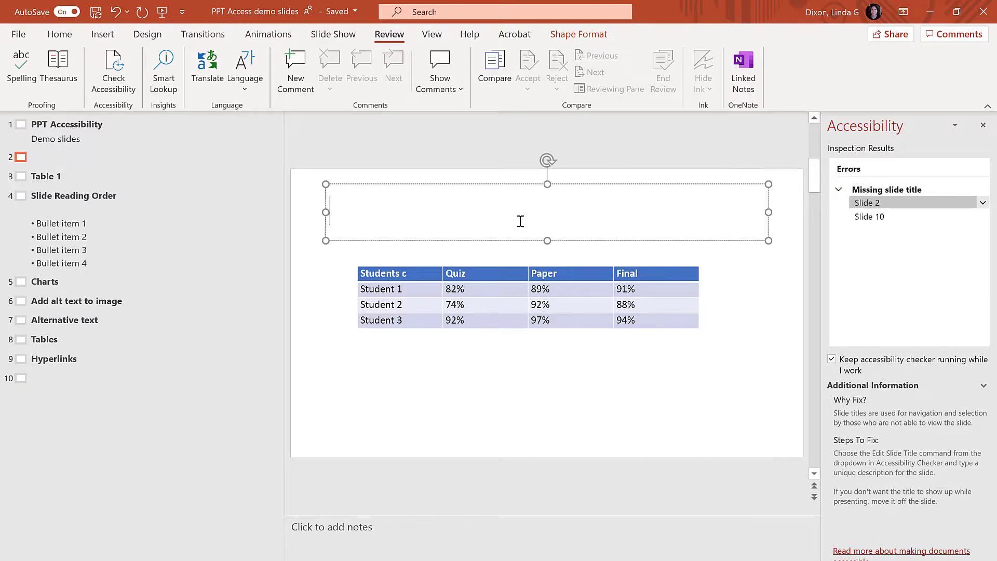
type("Student Results")
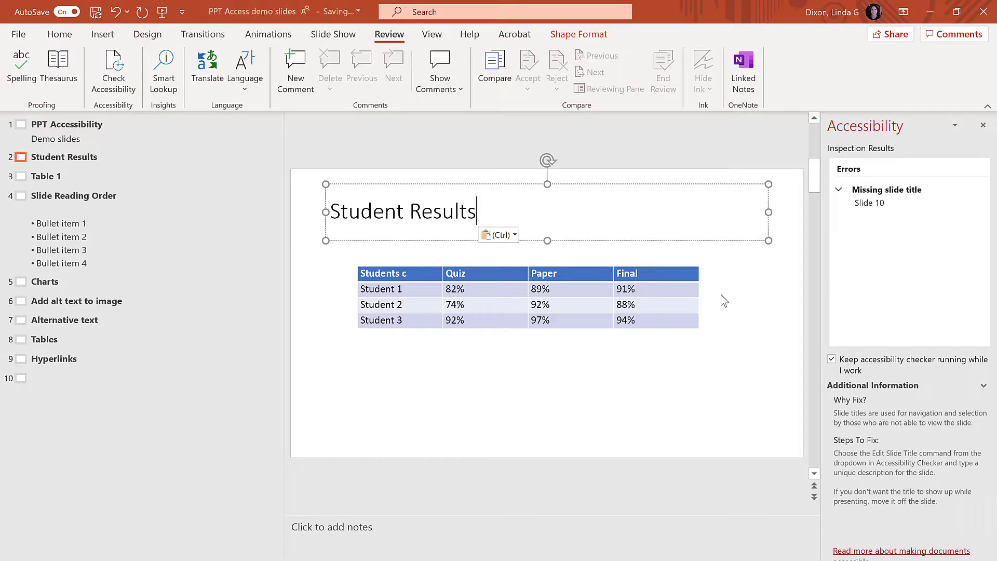